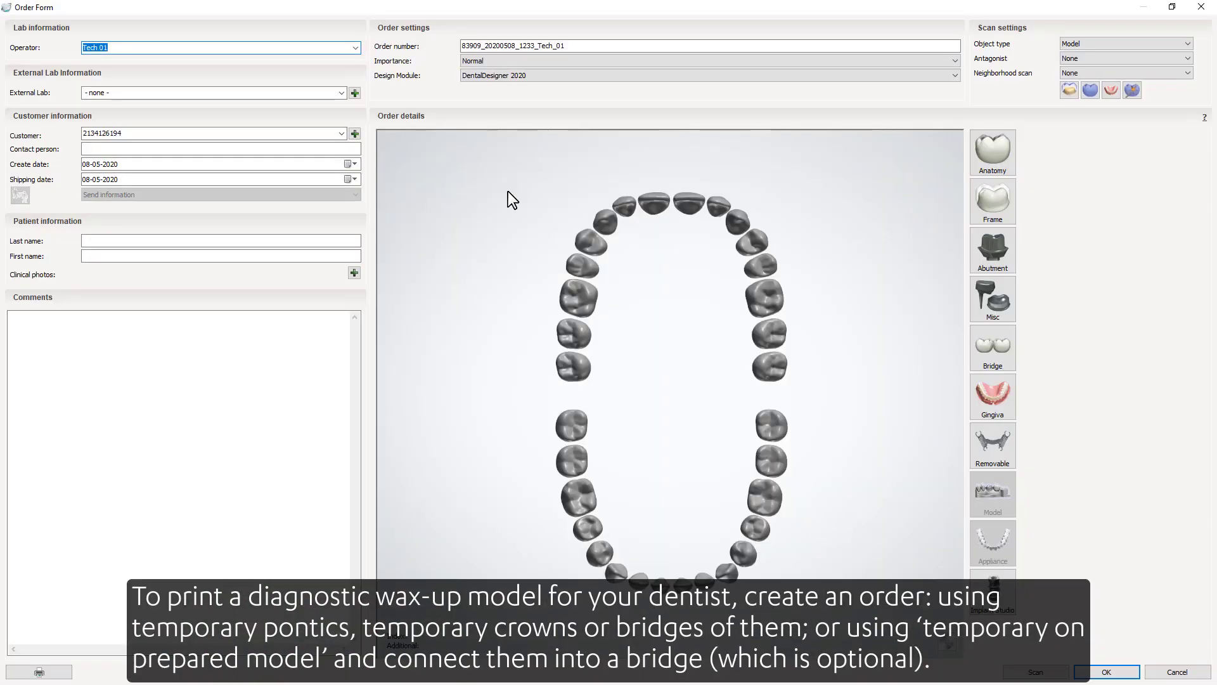
Select the four upper front teeth and make them Anatomy Temporary Pontic restorations
left_click(620, 208)
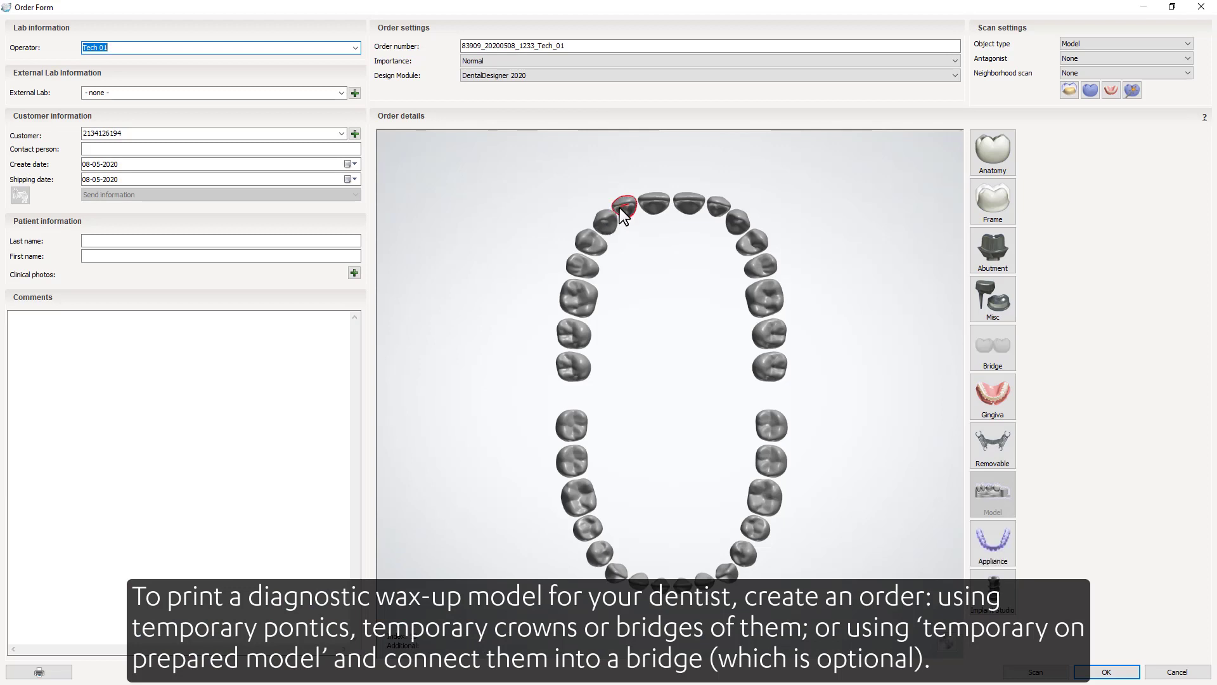
left_click(659, 206)
left_click(684, 201)
left_click(718, 207)
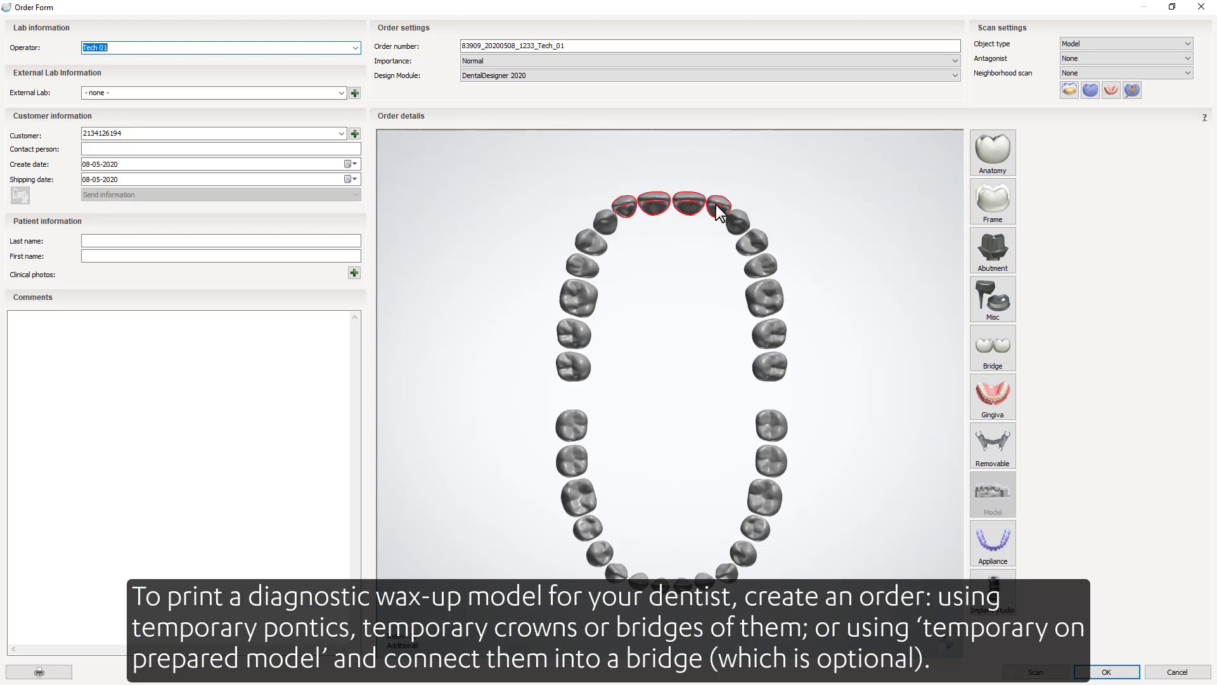
left_click(979, 160)
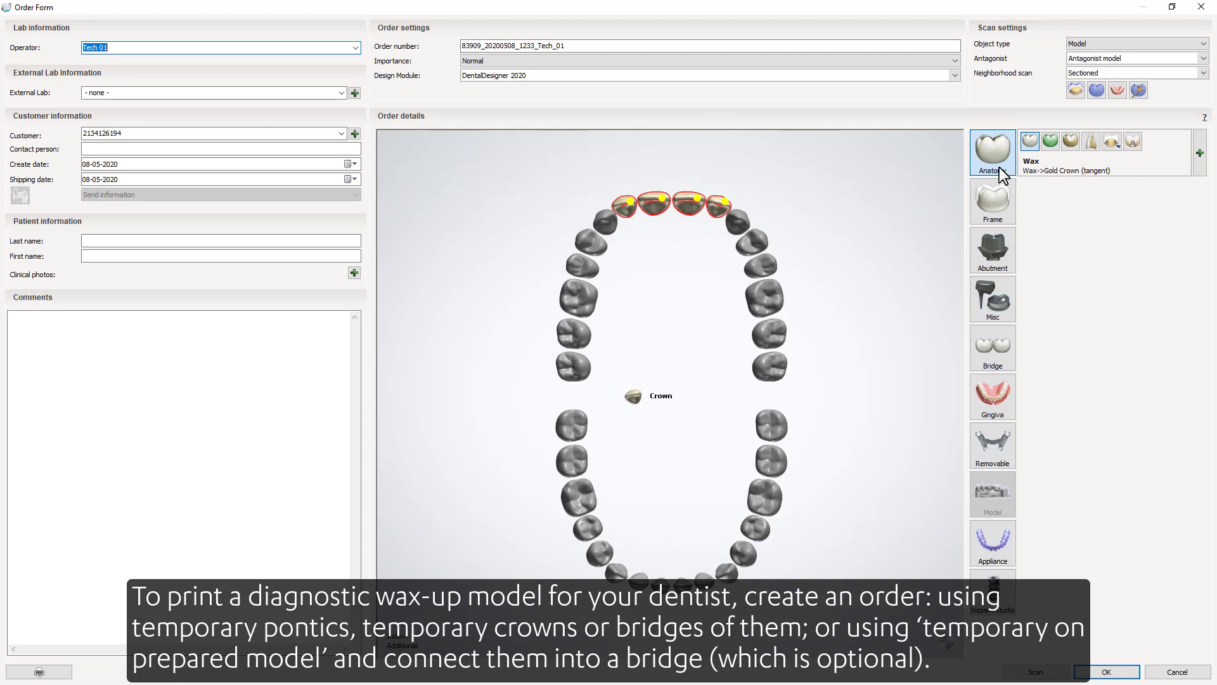
left_click(1113, 142)
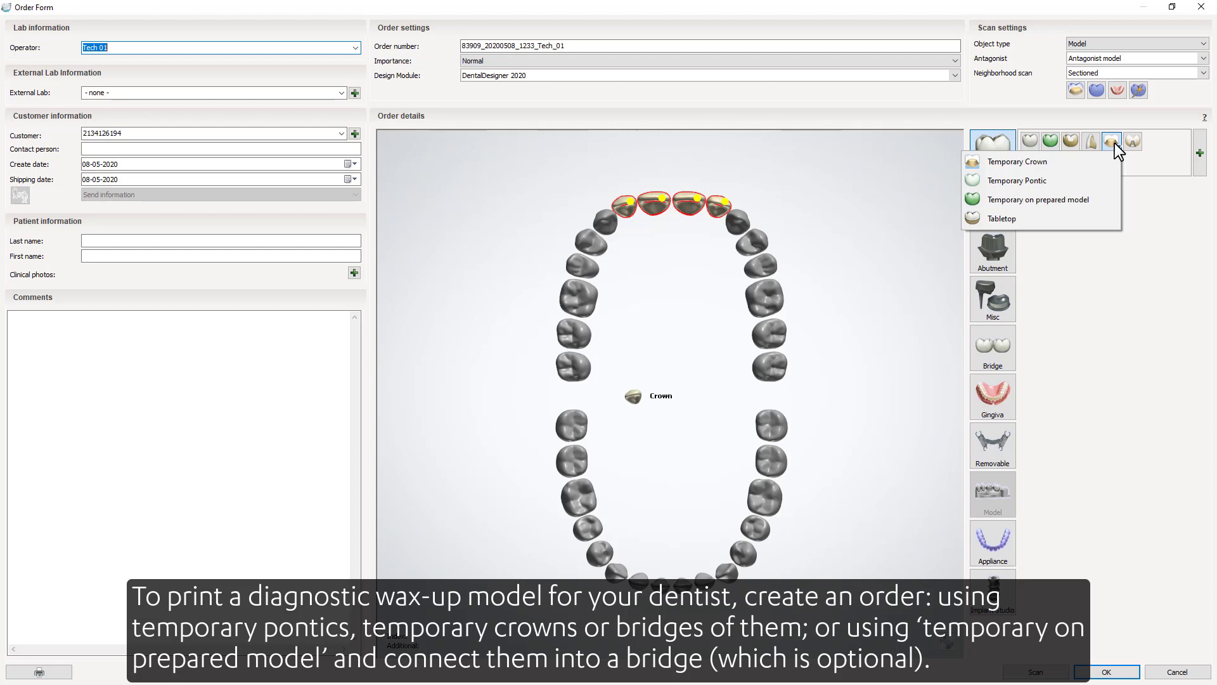
left_click(1099, 182)
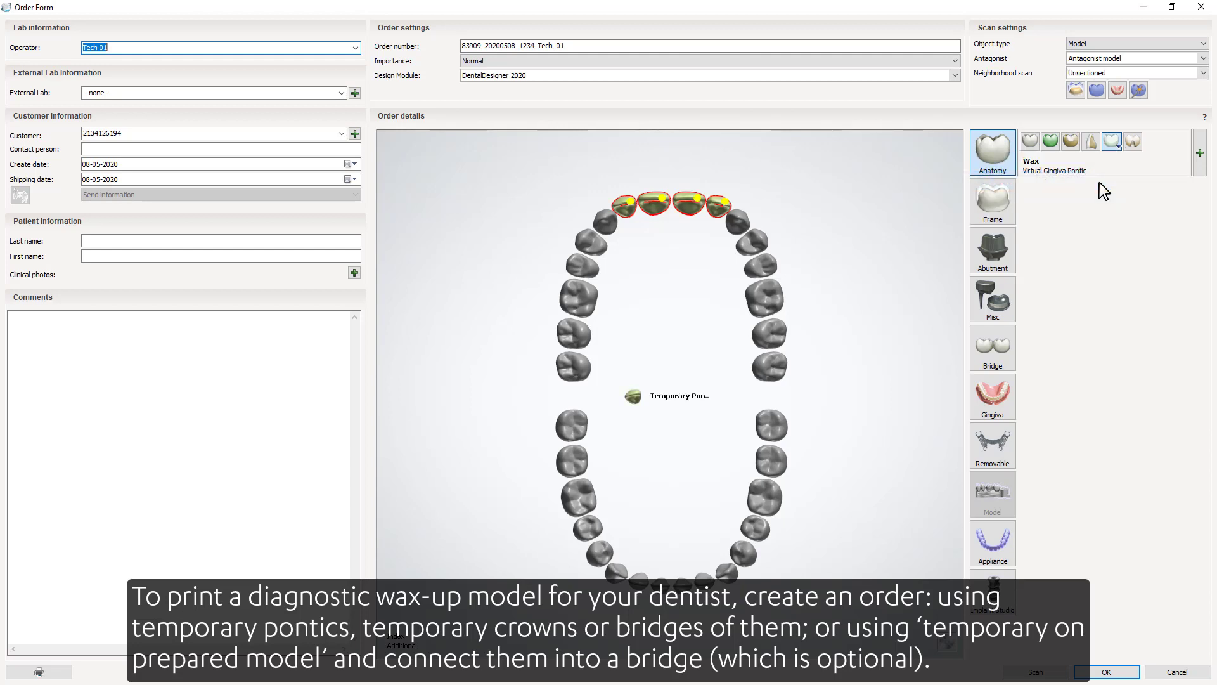
Set the object type to Digital impression, keeping Antagonist as the antagonist type
left_click(1082, 45)
left_click(1085, 56)
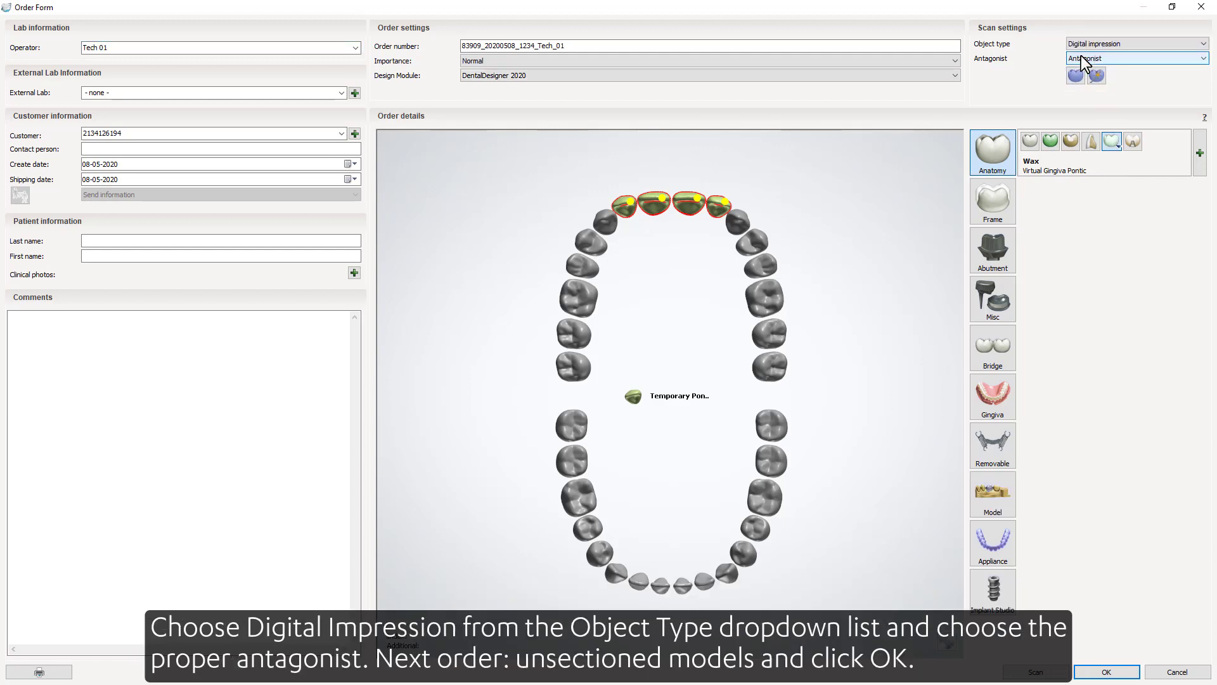
left_click(1085, 58)
left_click(1086, 61)
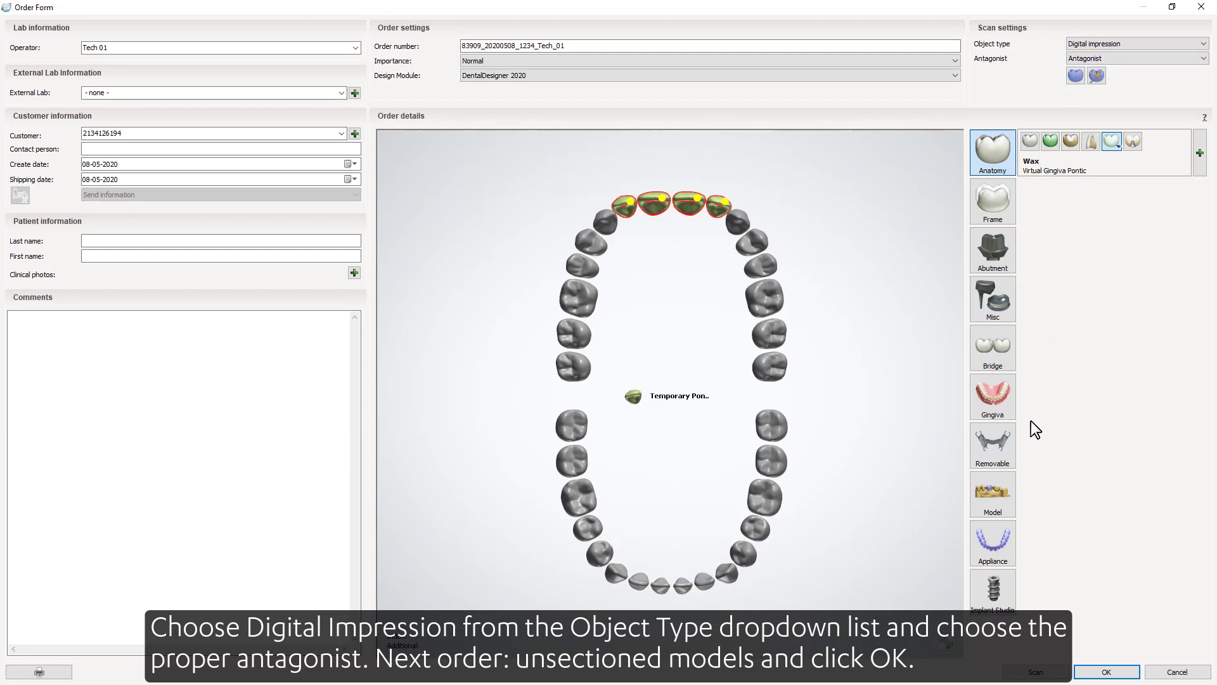
Add an unsectioned digital model and save the order
left_click(1006, 479)
left_click(1070, 485)
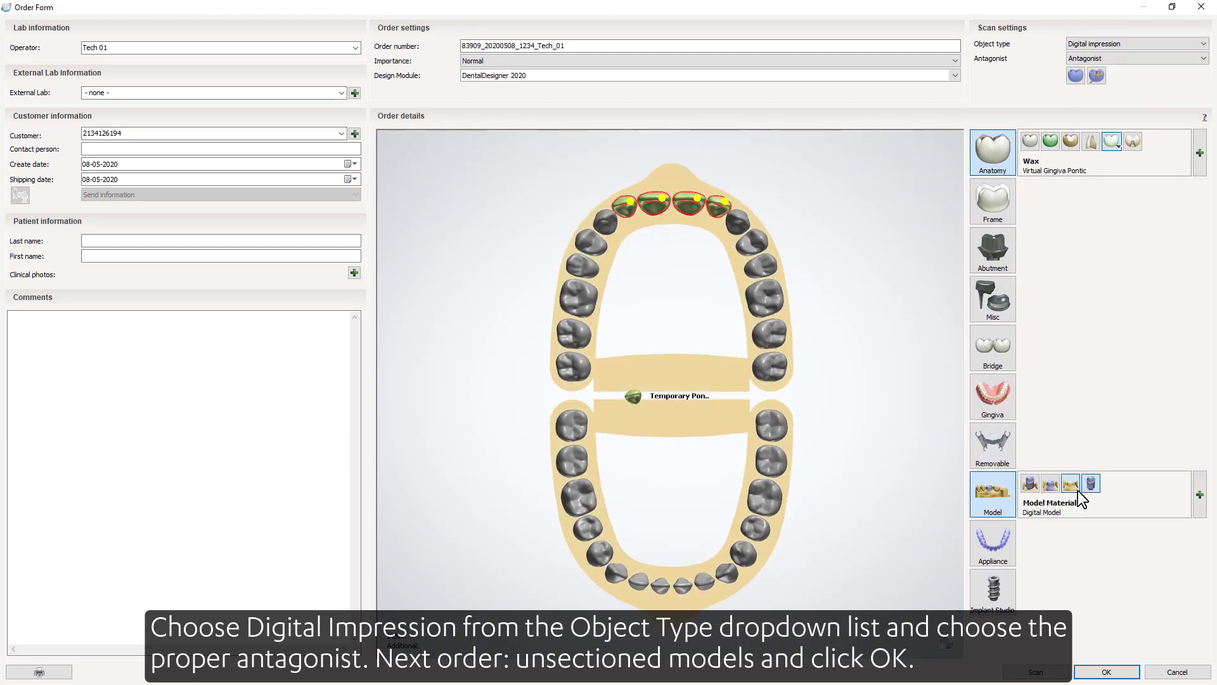
left_click(1107, 672)
Import the scans, design the temporary pontics in Dental Designer, then open the order in Model Builder
right_click(298, 109)
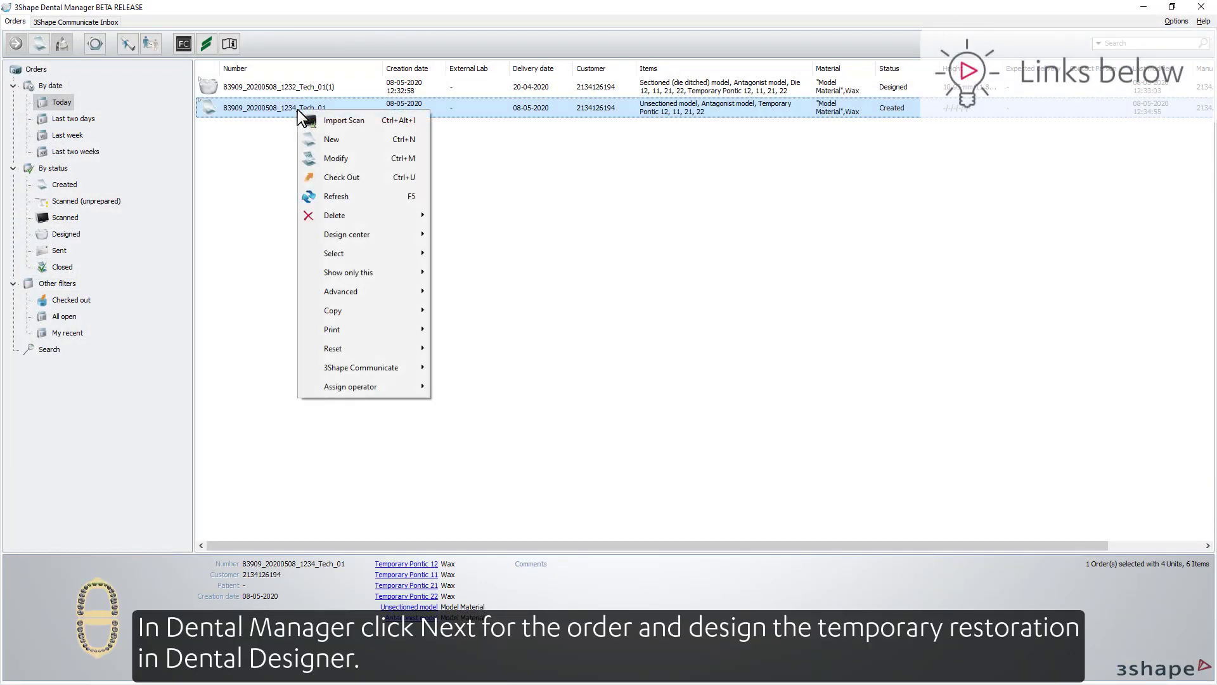
left_click(336, 120)
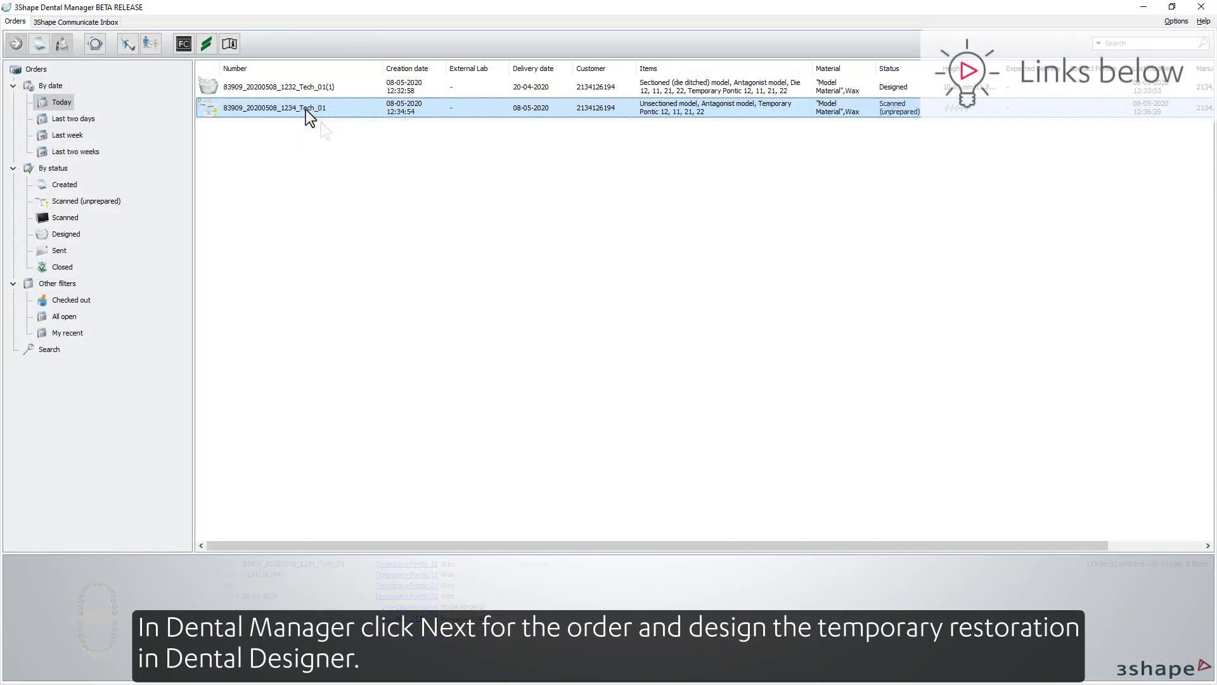
right_click(306, 109)
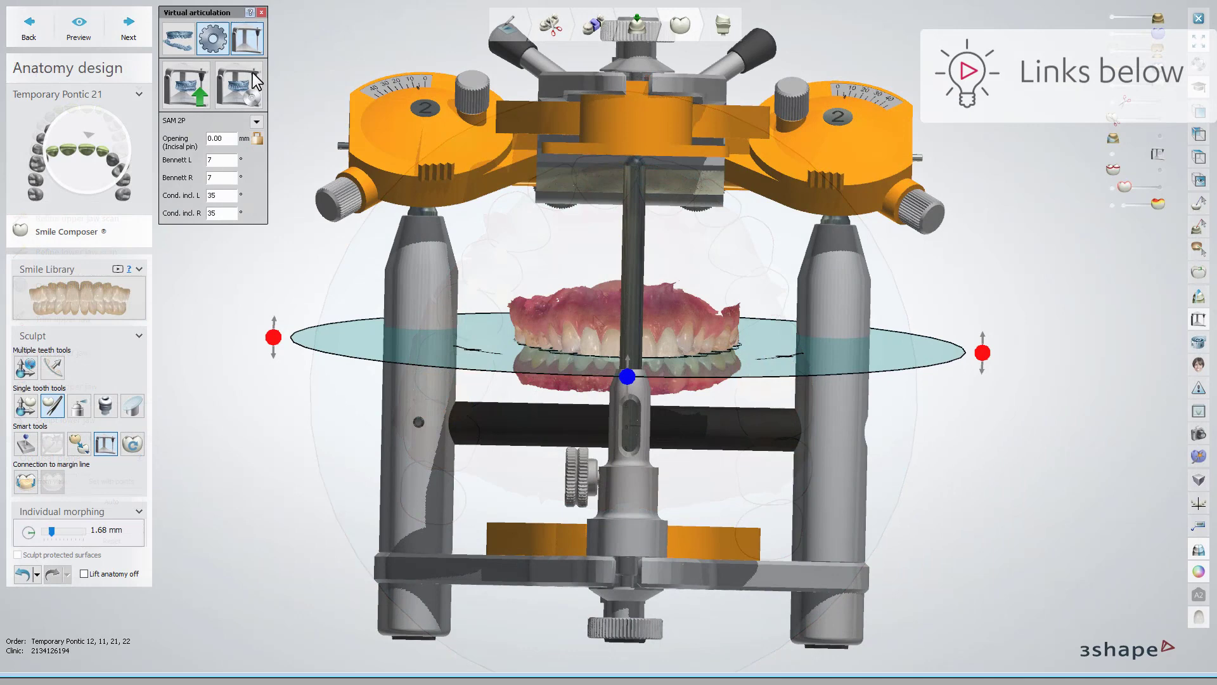
left_click(247, 38)
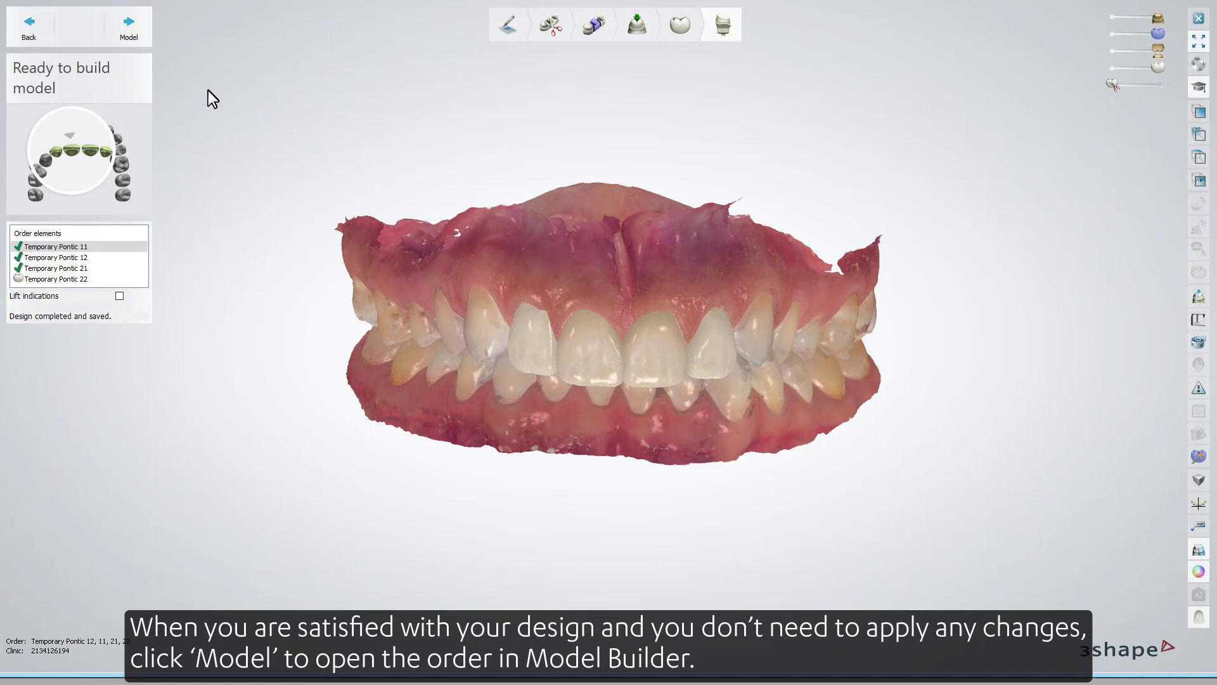
left_click(129, 28)
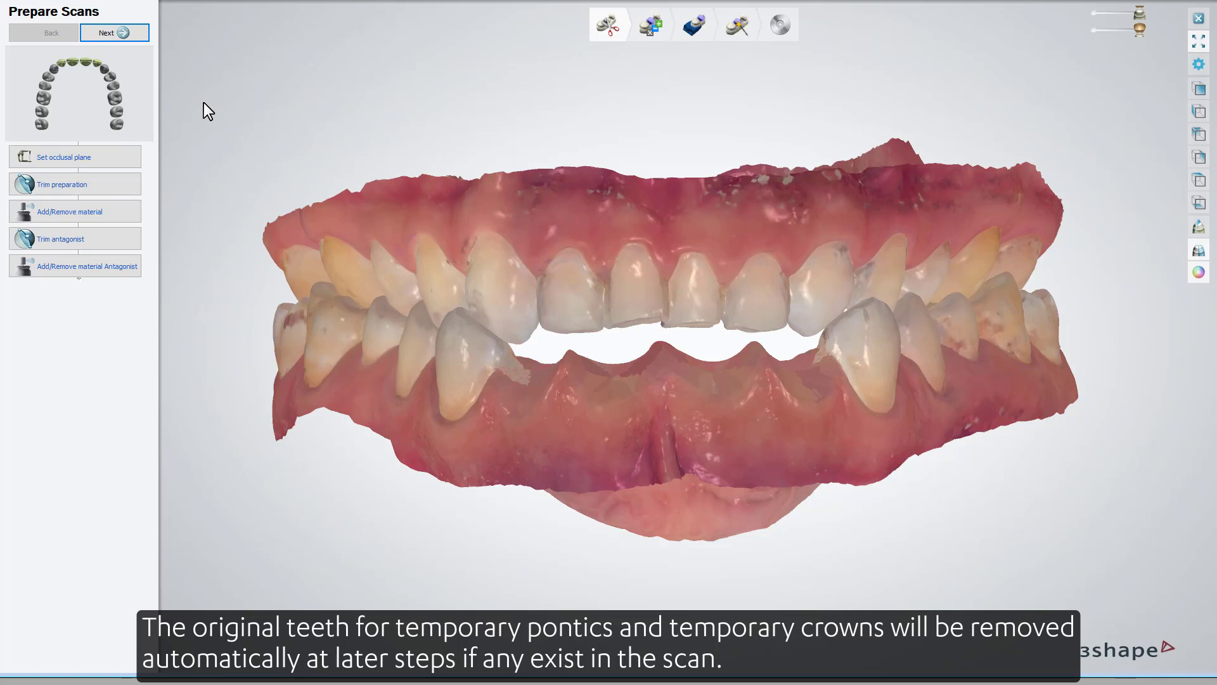
Skip the Prepare Scans corrections and advance to Combine with Design
left_click(141, 36)
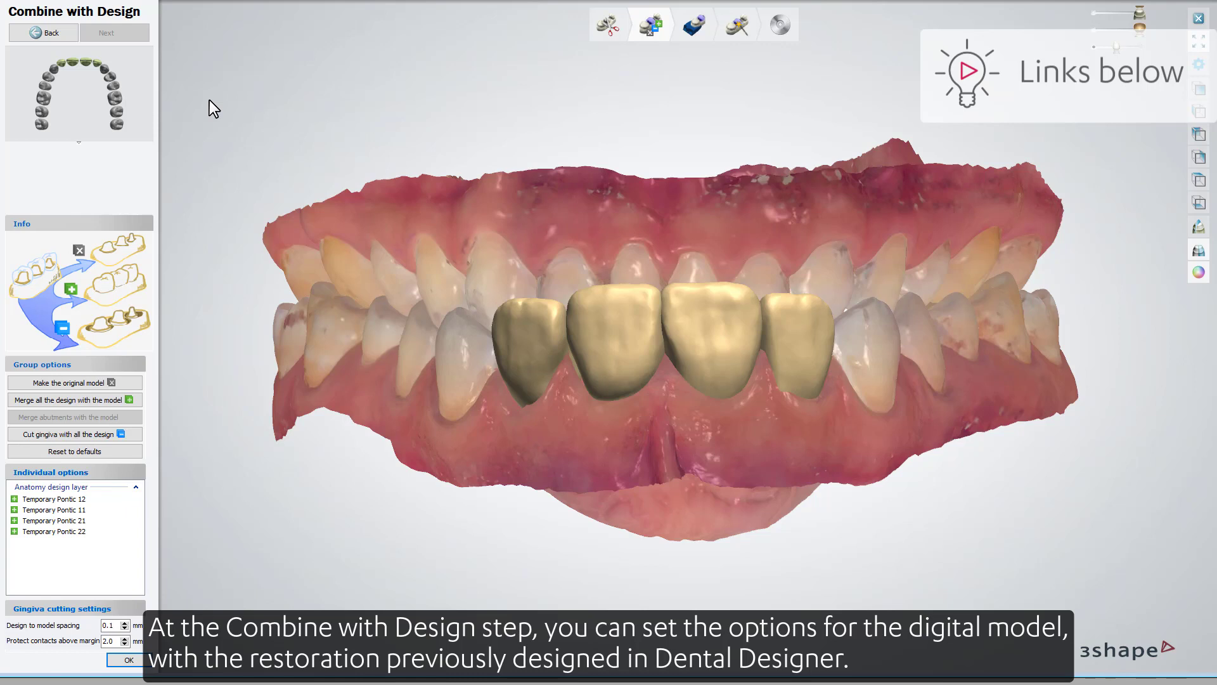
Merge the whole pontic design (teeth 12, 11, 21, 22) into the model
left_click(135, 399)
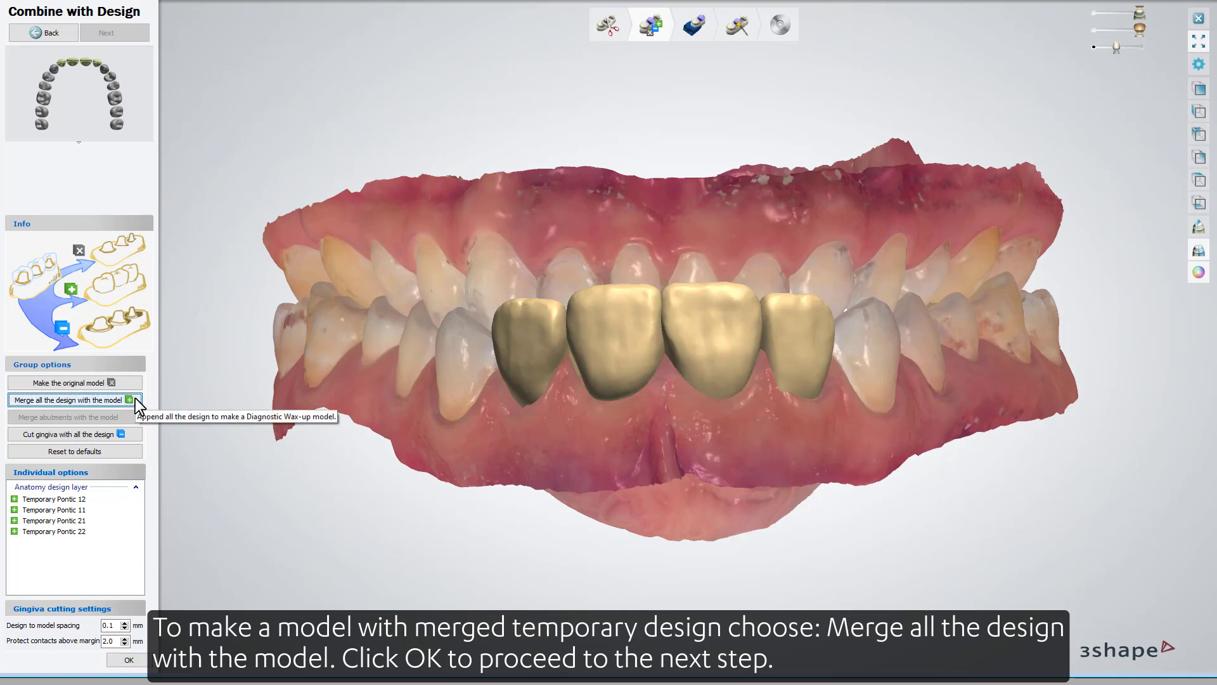
left_click(144, 663)
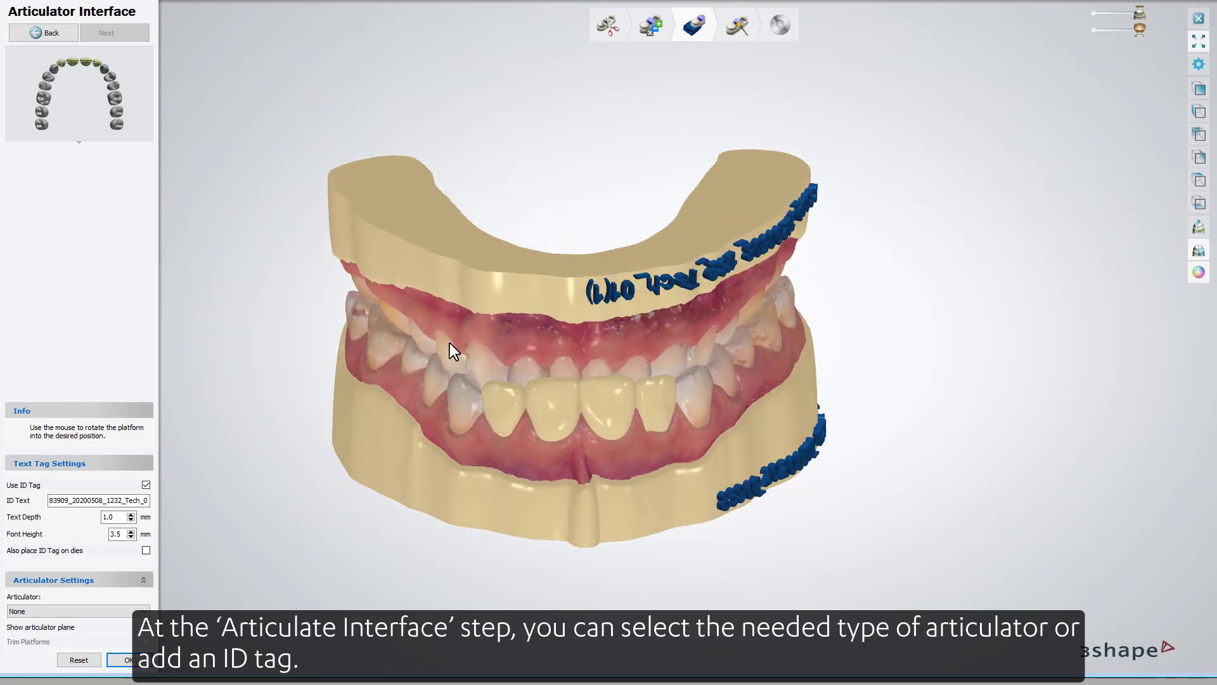
Use the 3S FullJaw v2.3 articulator interface with ID text 'Temporary pontics'
left_click(78, 611)
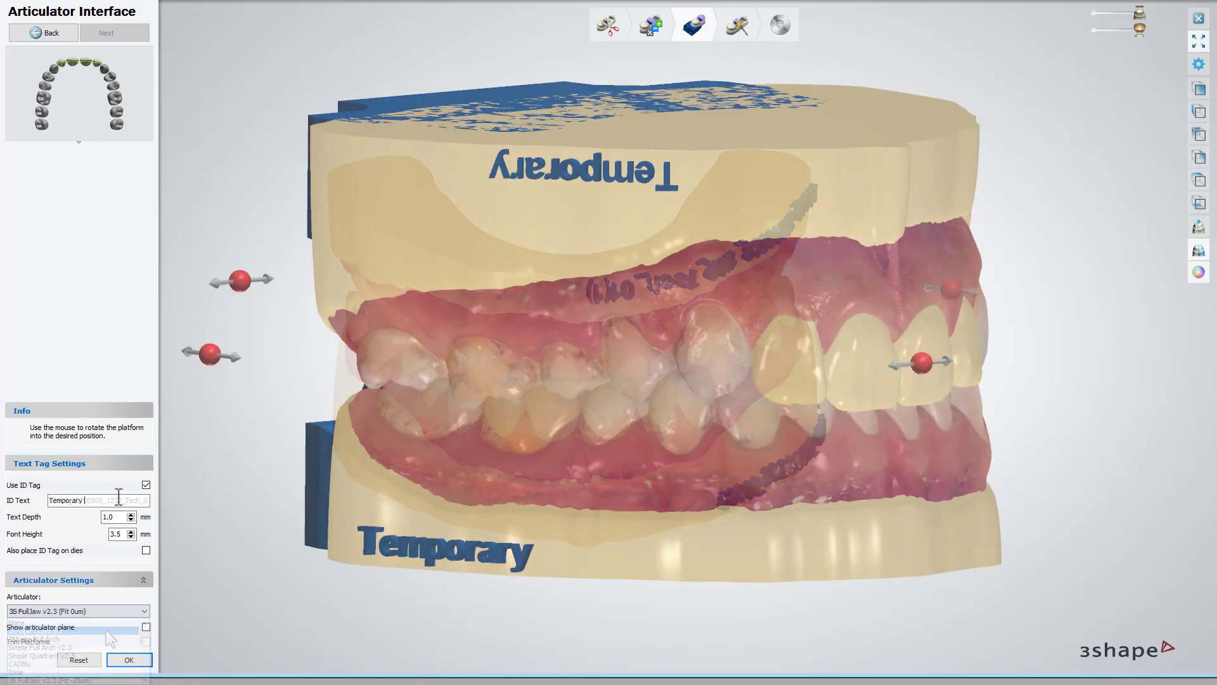
type("pontics")
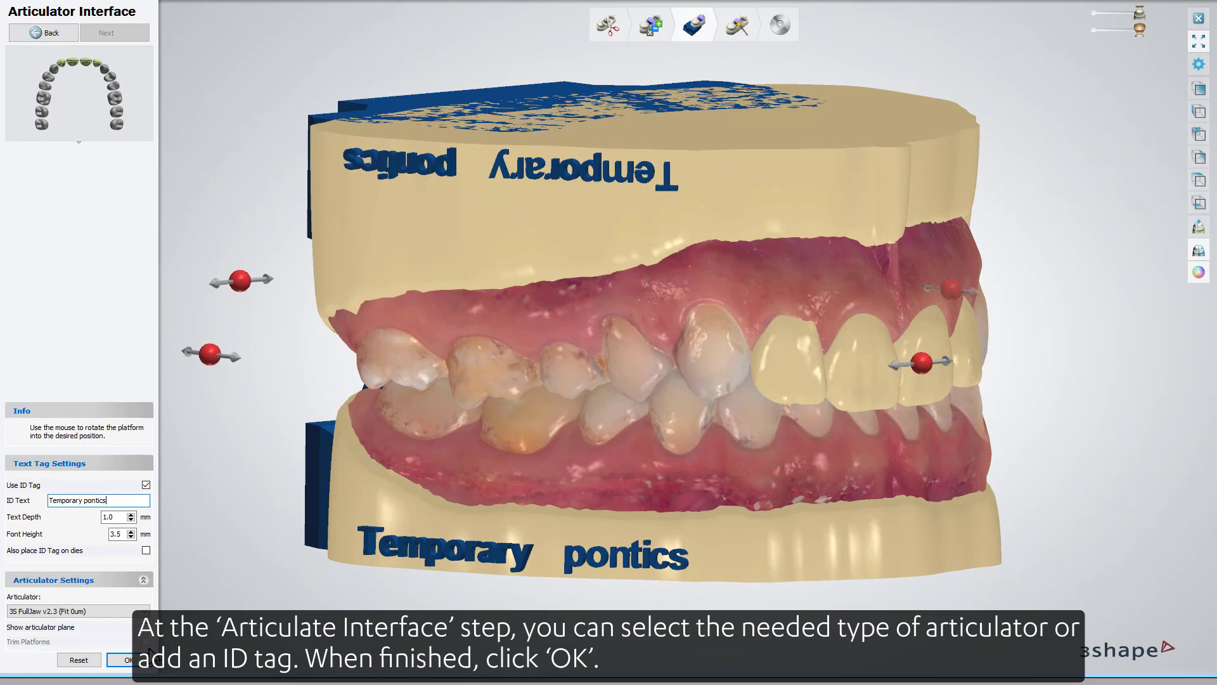
left_click(130, 660)
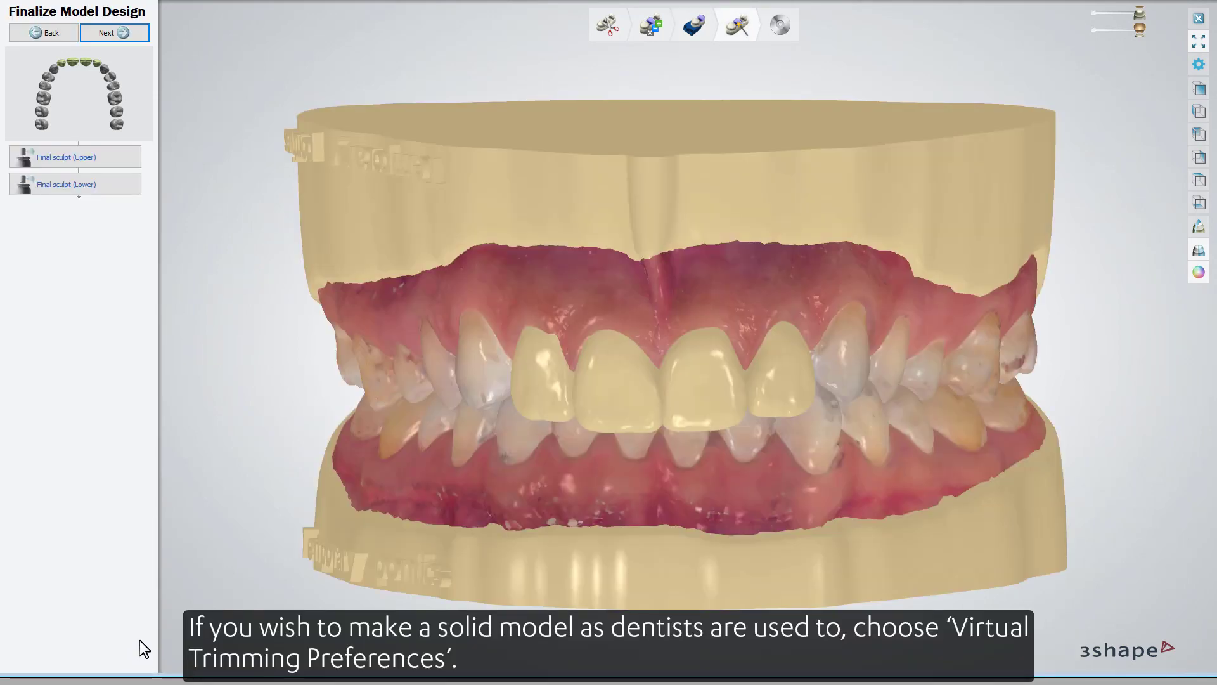
Uncheck Hollow model in the Model manufacture trimming preferences, then build and save the models
left_click(1198, 64)
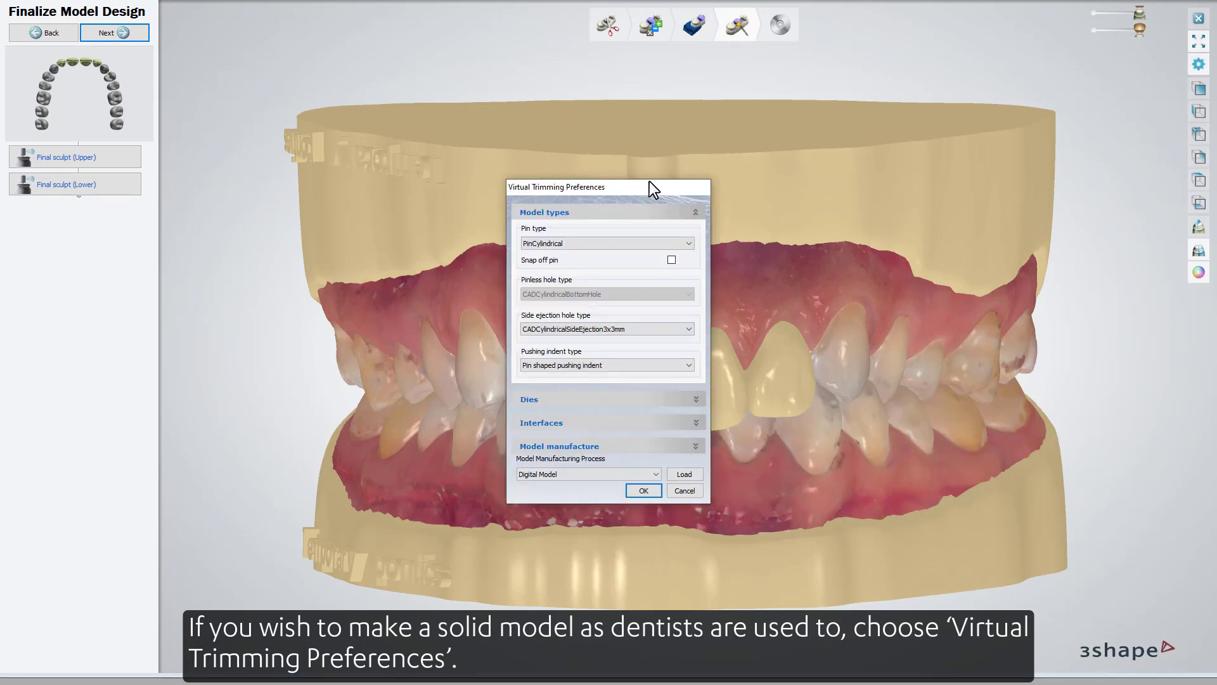
left_click_drag(649, 181, 655, 35)
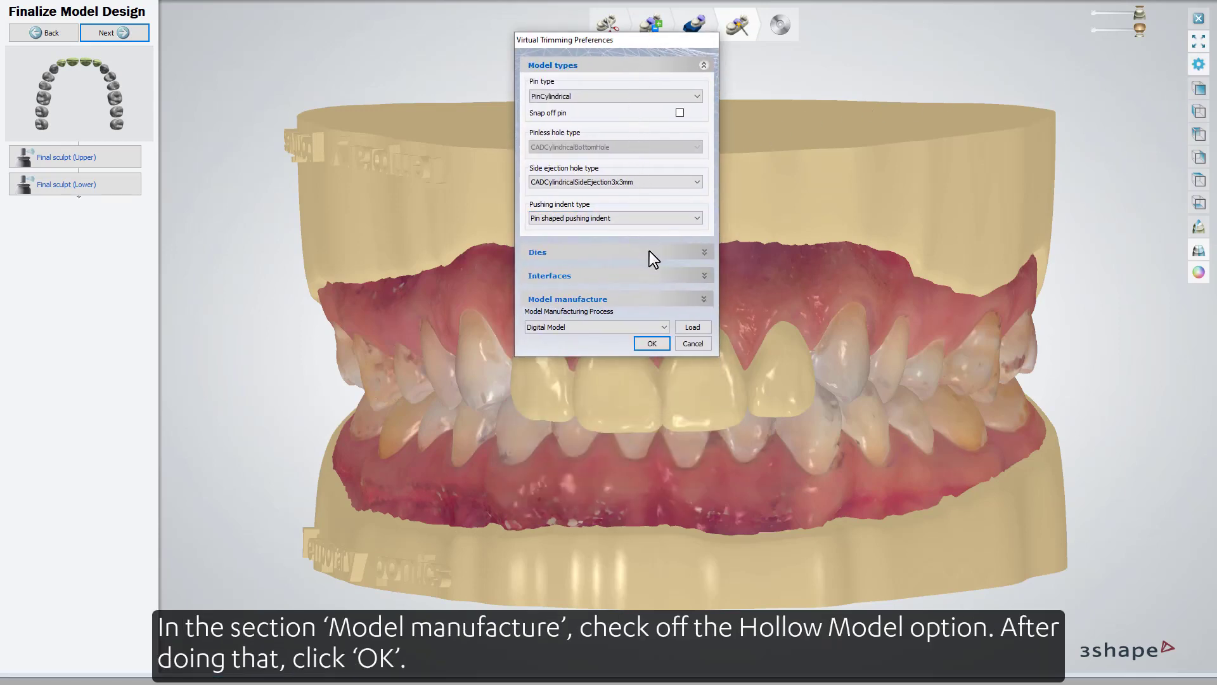
left_click(659, 300)
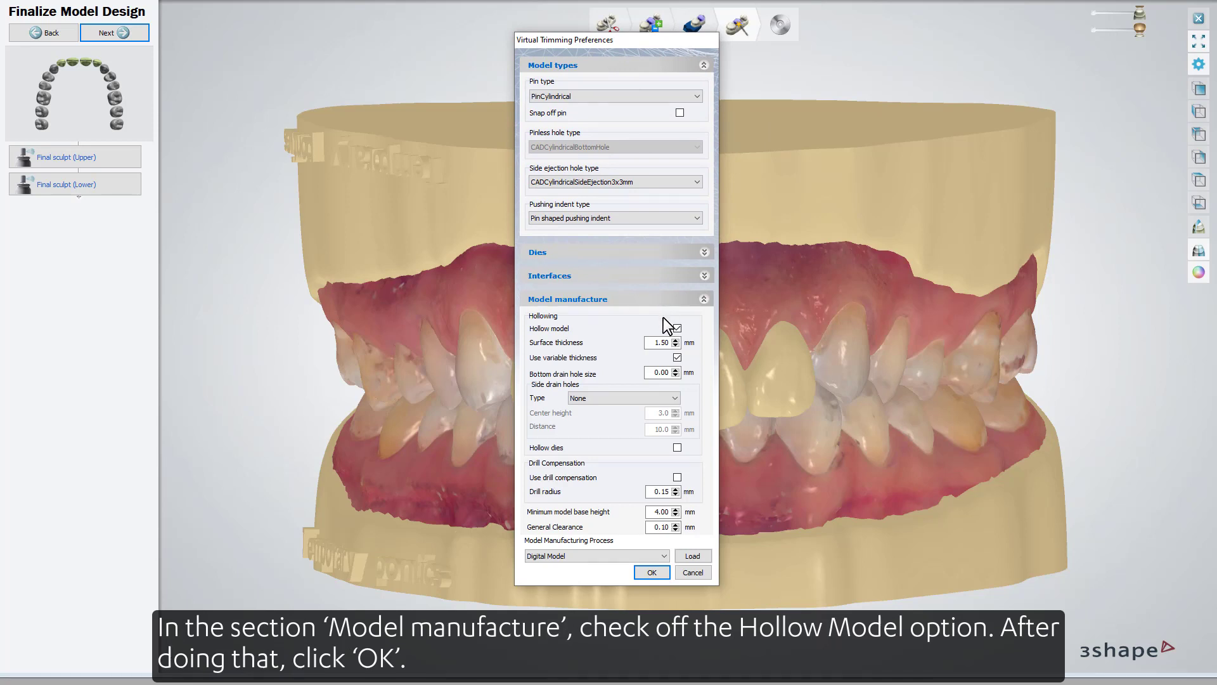
left_click(677, 328)
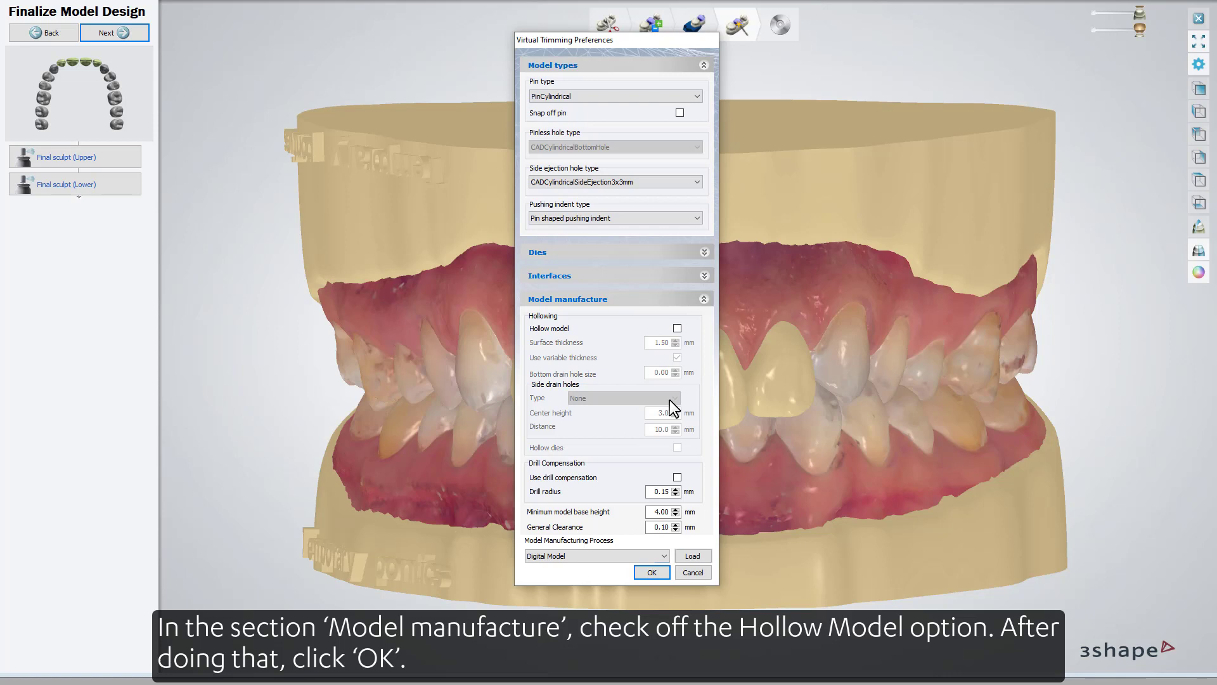
left_click(653, 572)
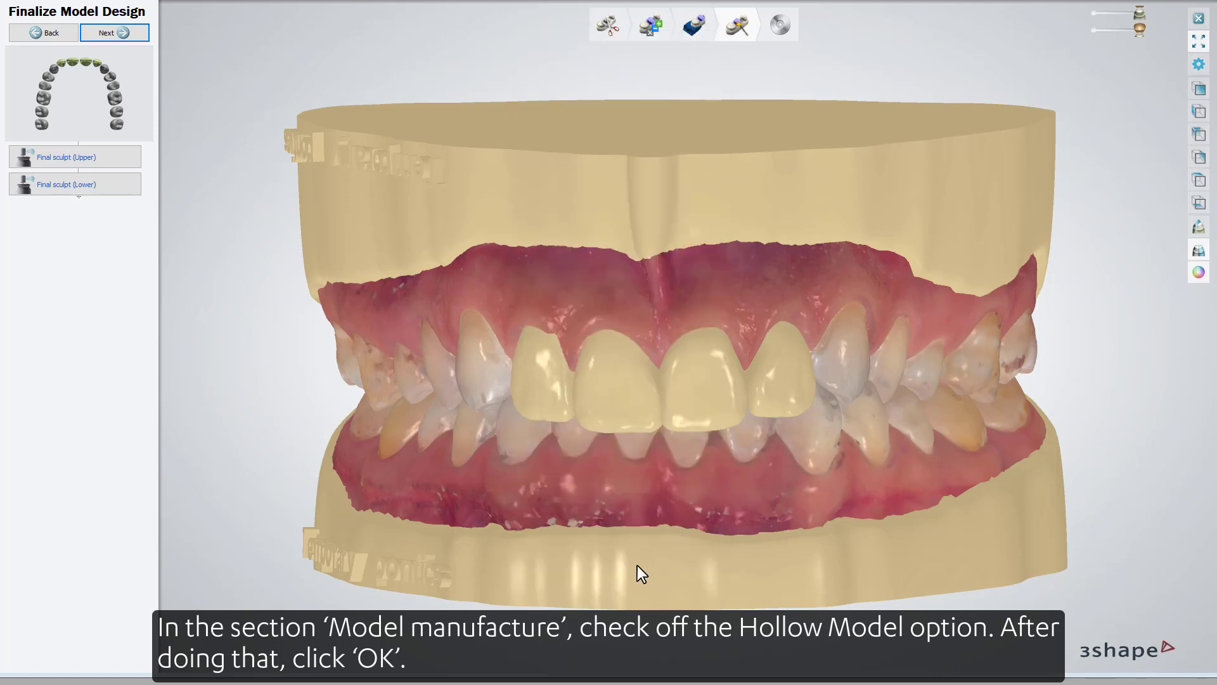
left_click(123, 33)
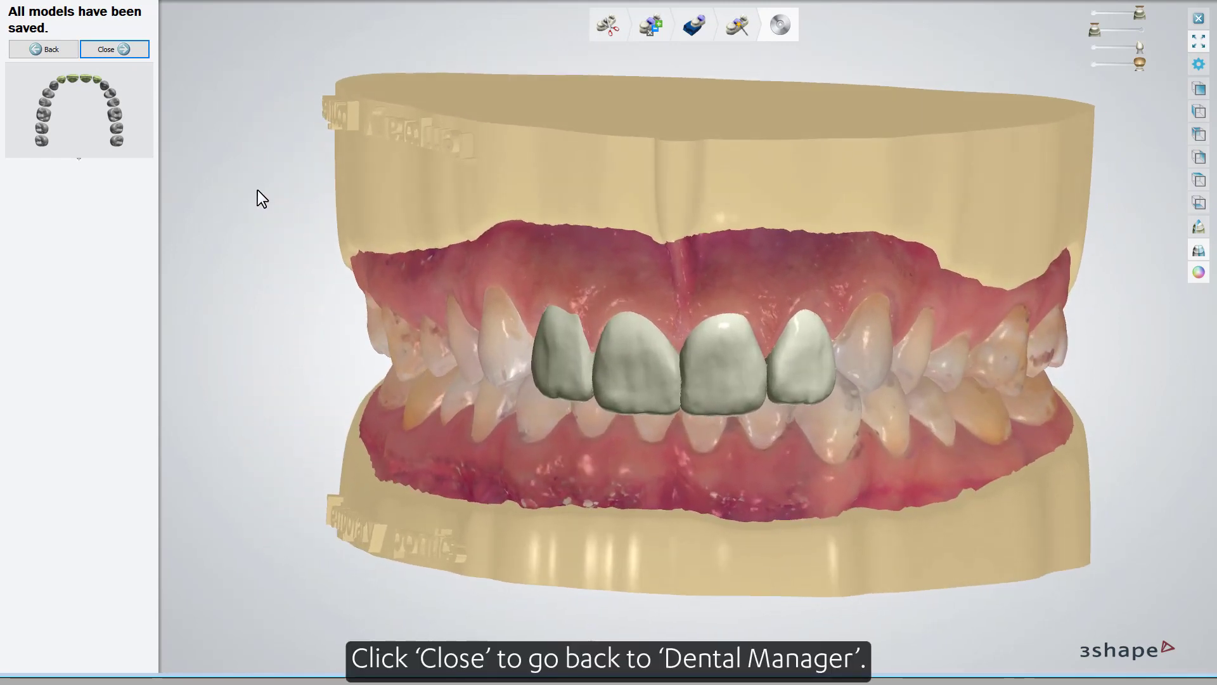
Return to Dental Manager and generate the CAM output for the wax-up order
left_click(138, 52)
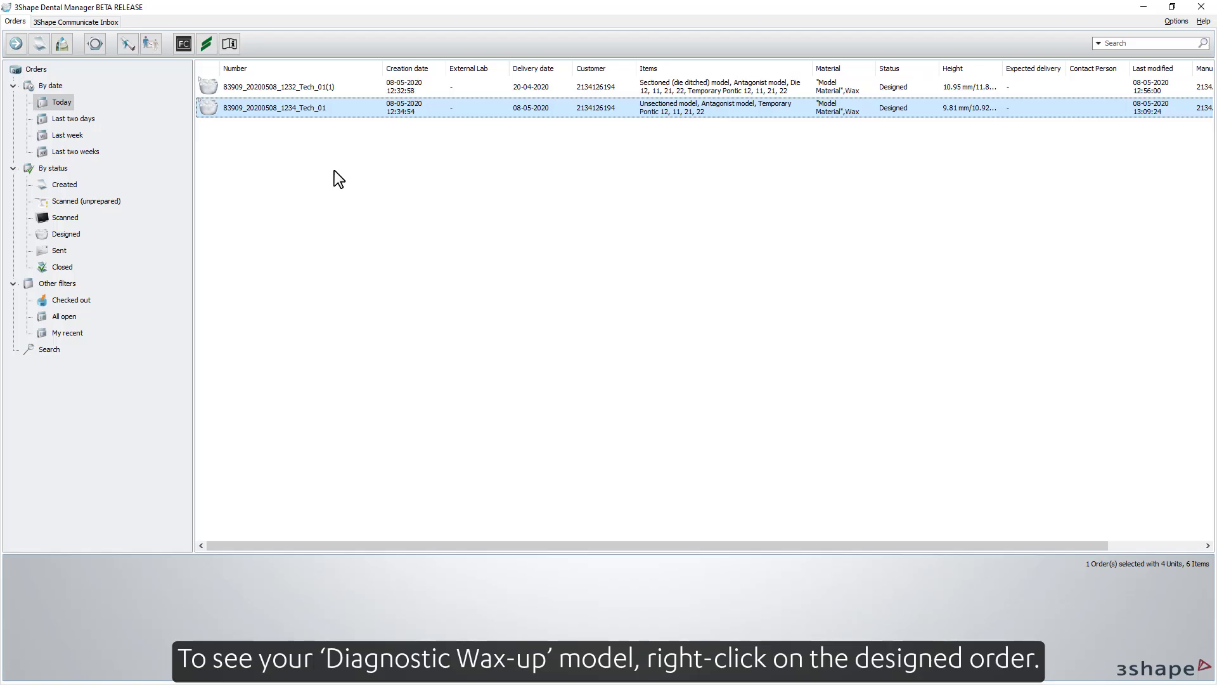
right_click(310, 116)
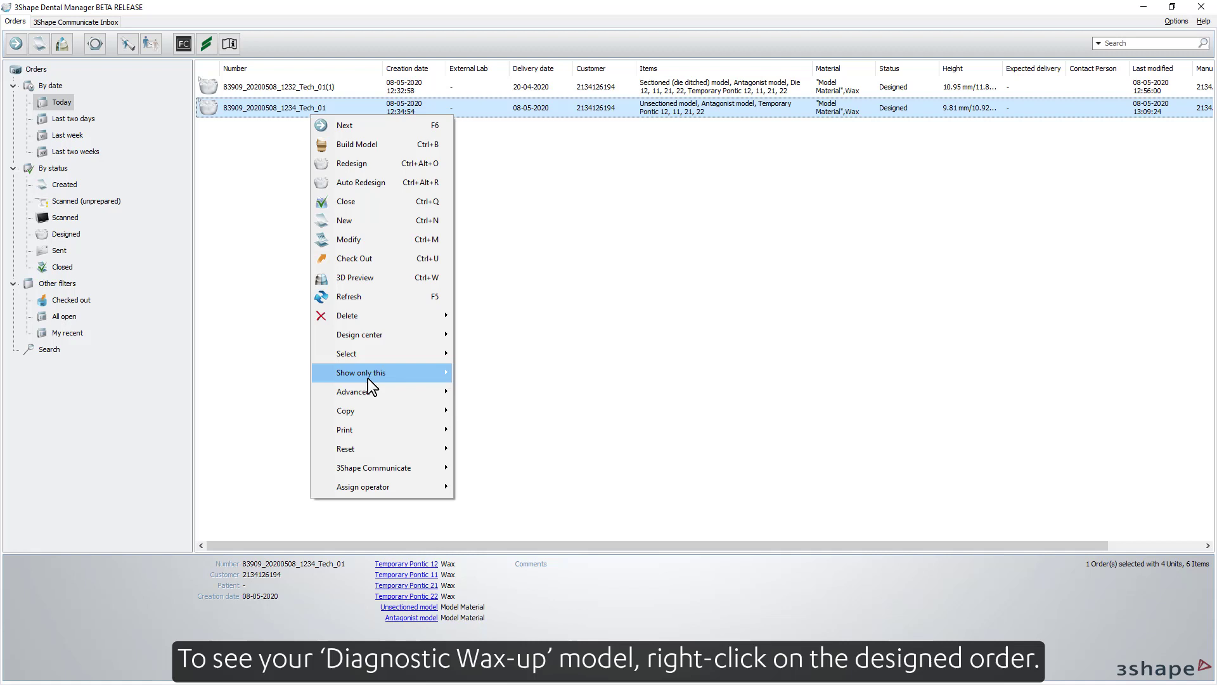
mouse_move(367, 394)
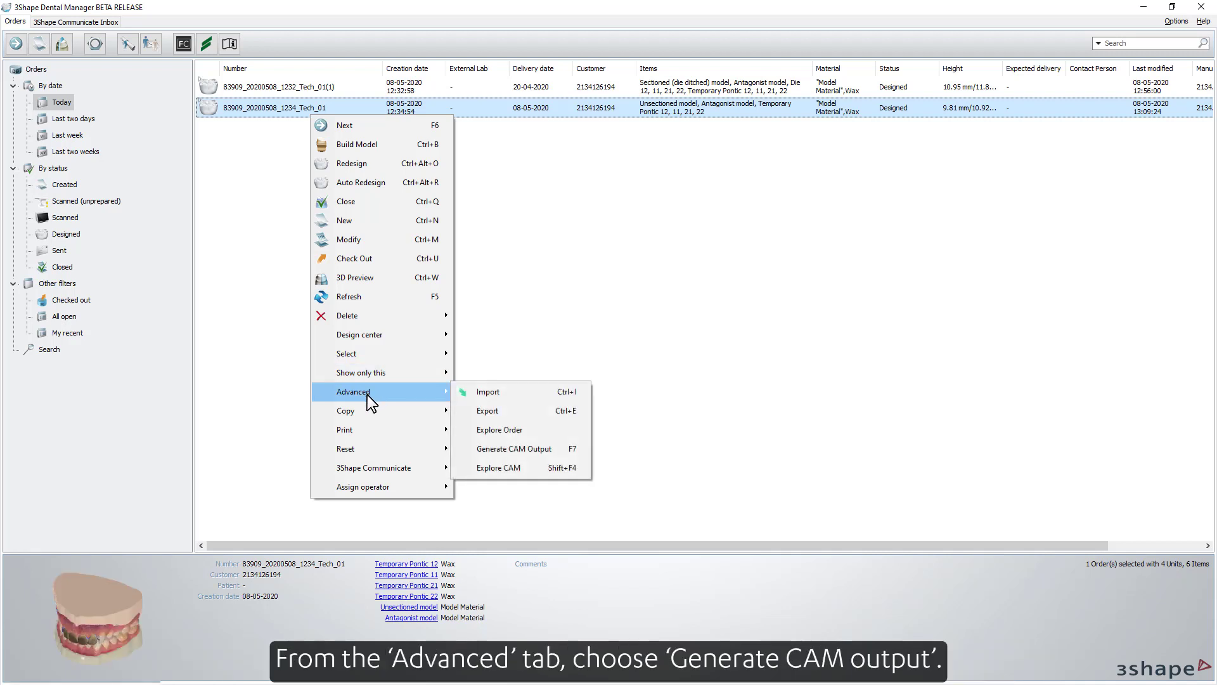
left_click(500, 449)
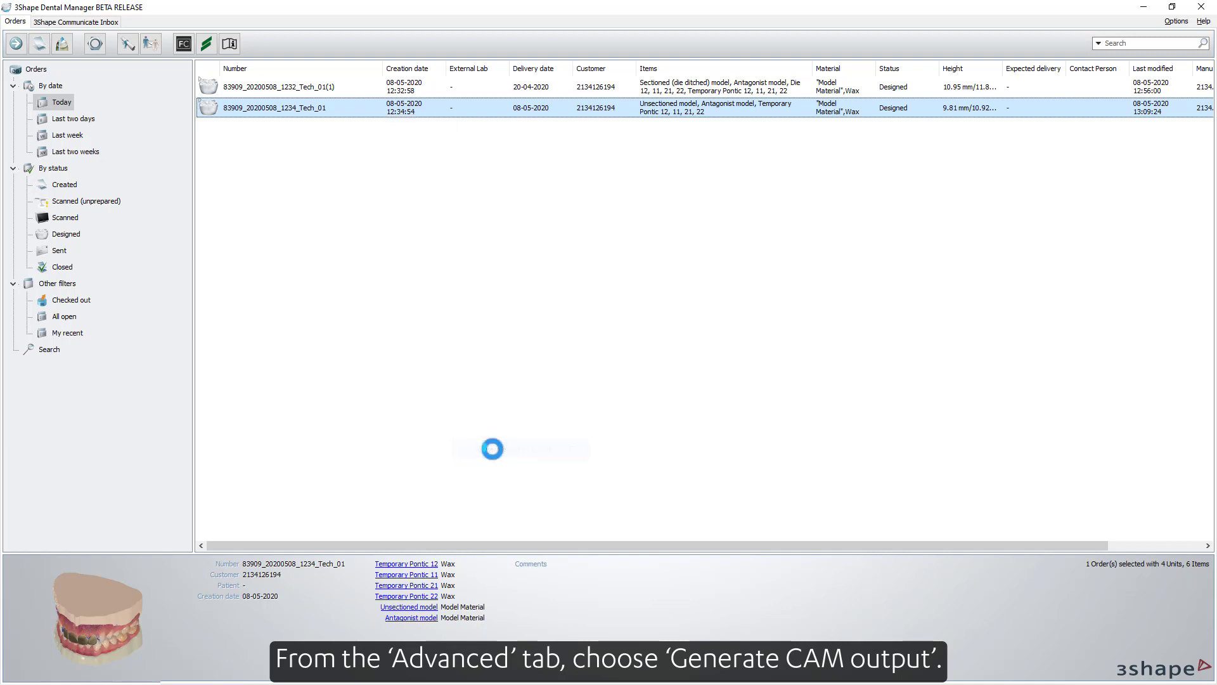
Open the order's CAM files folder via Advanced > Explore CAM
right_click(349, 106)
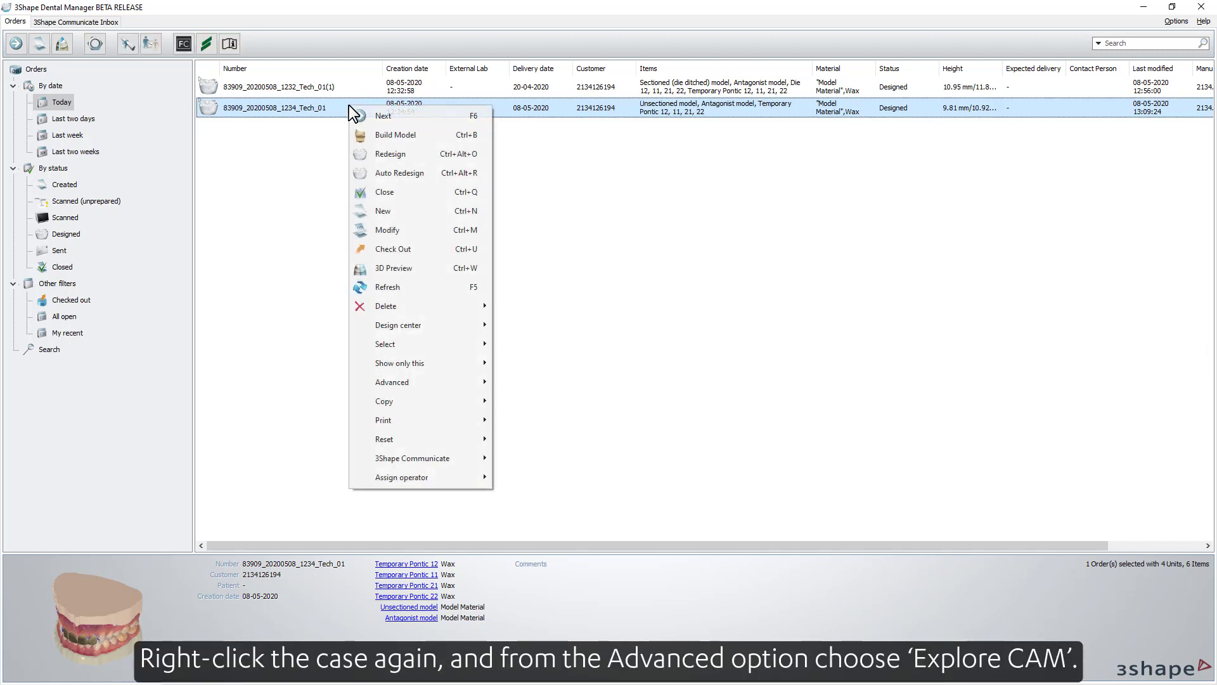
mouse_move(395, 384)
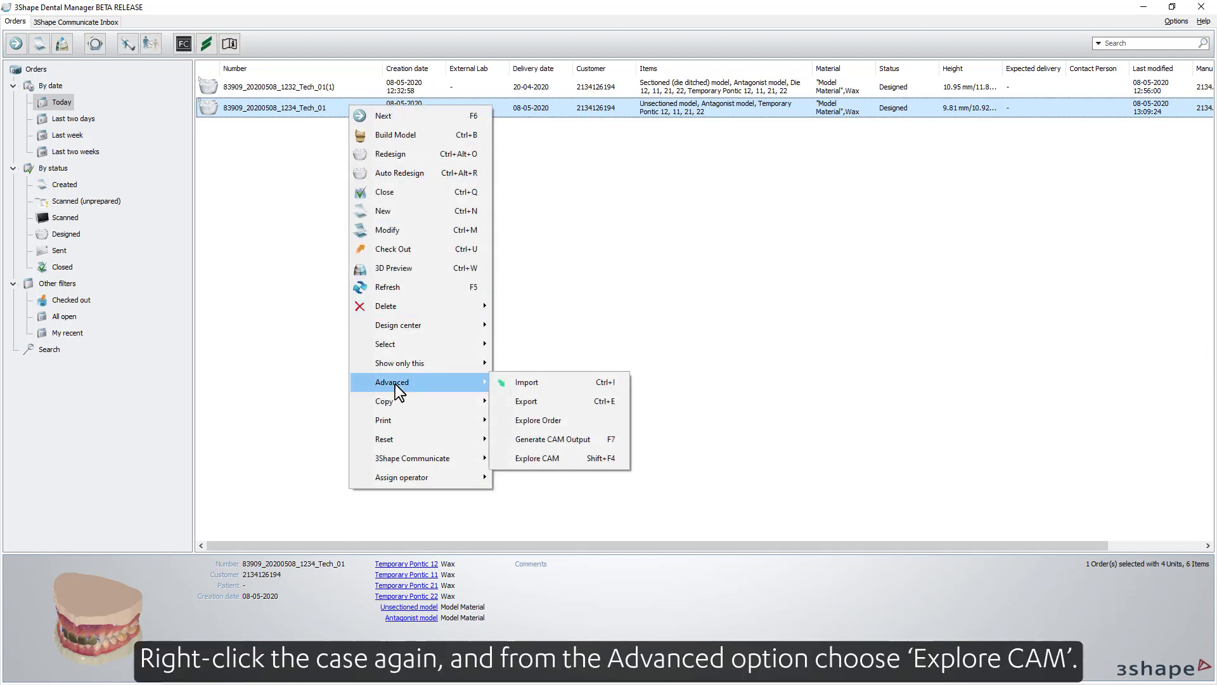
left_click(517, 458)
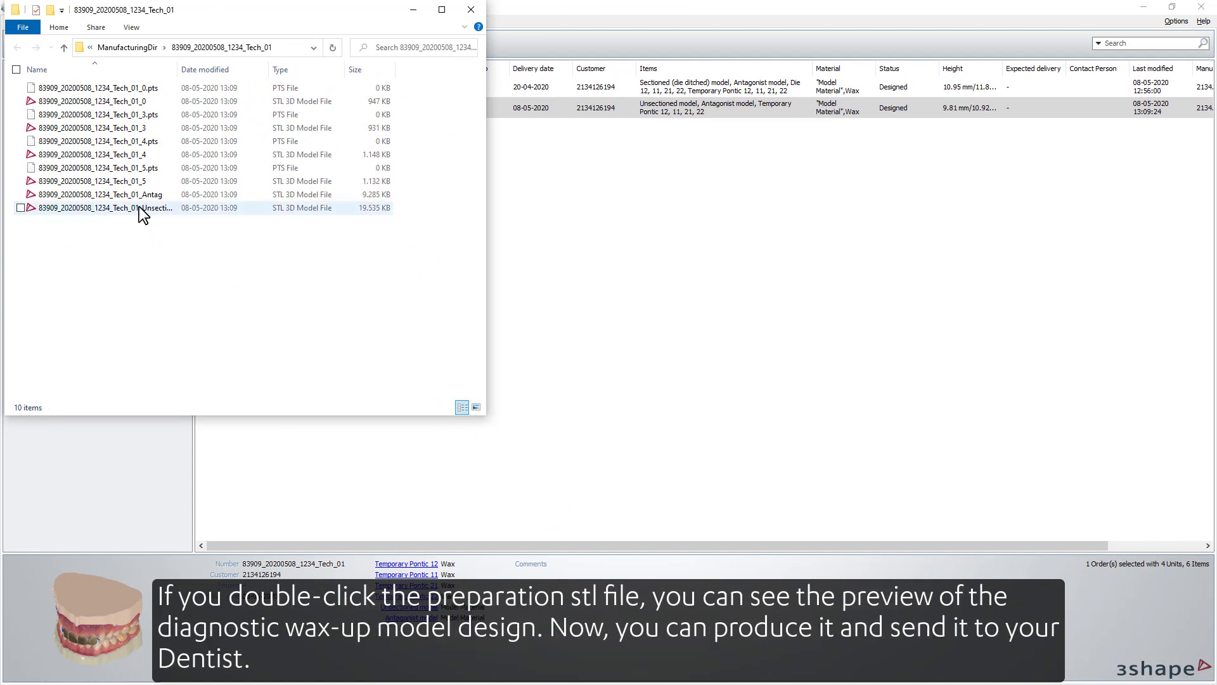
Select the Unsectioned model STL file in the ManufacturingDir folder
left_click(150, 208)
Open the unsectioned STL in 3D Viewer and view the wax-up from the front and an oblique side
double_click(142, 208)
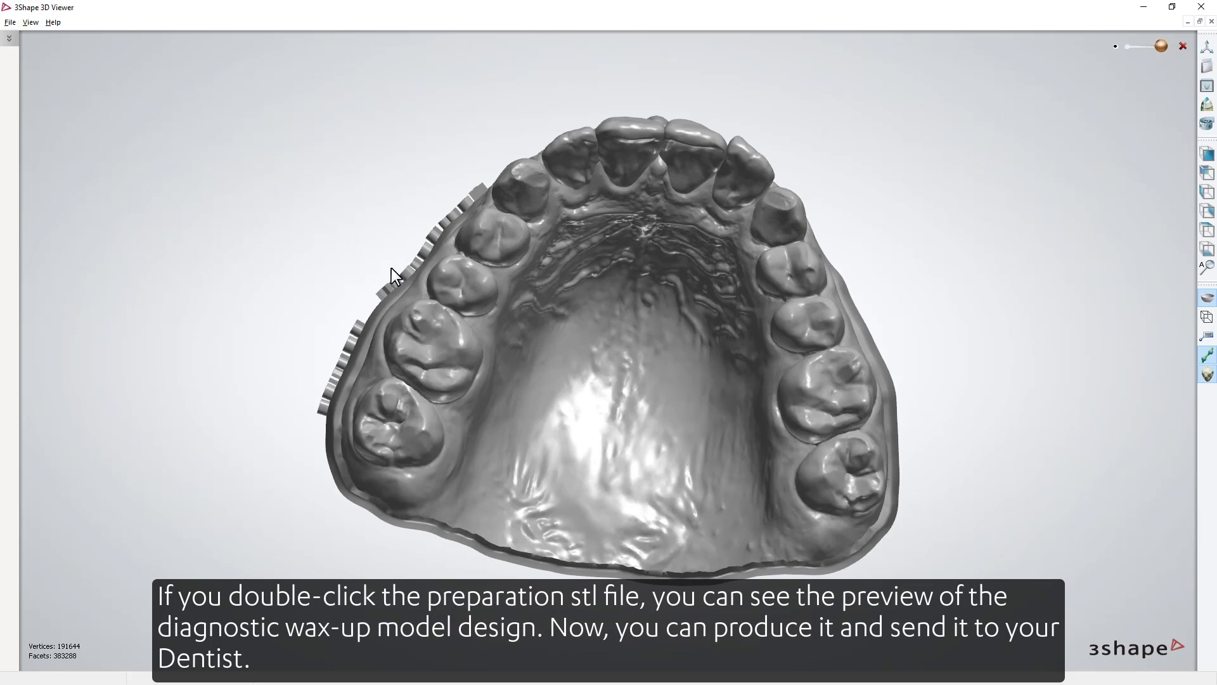
scroll(587, 296, "down", 5)
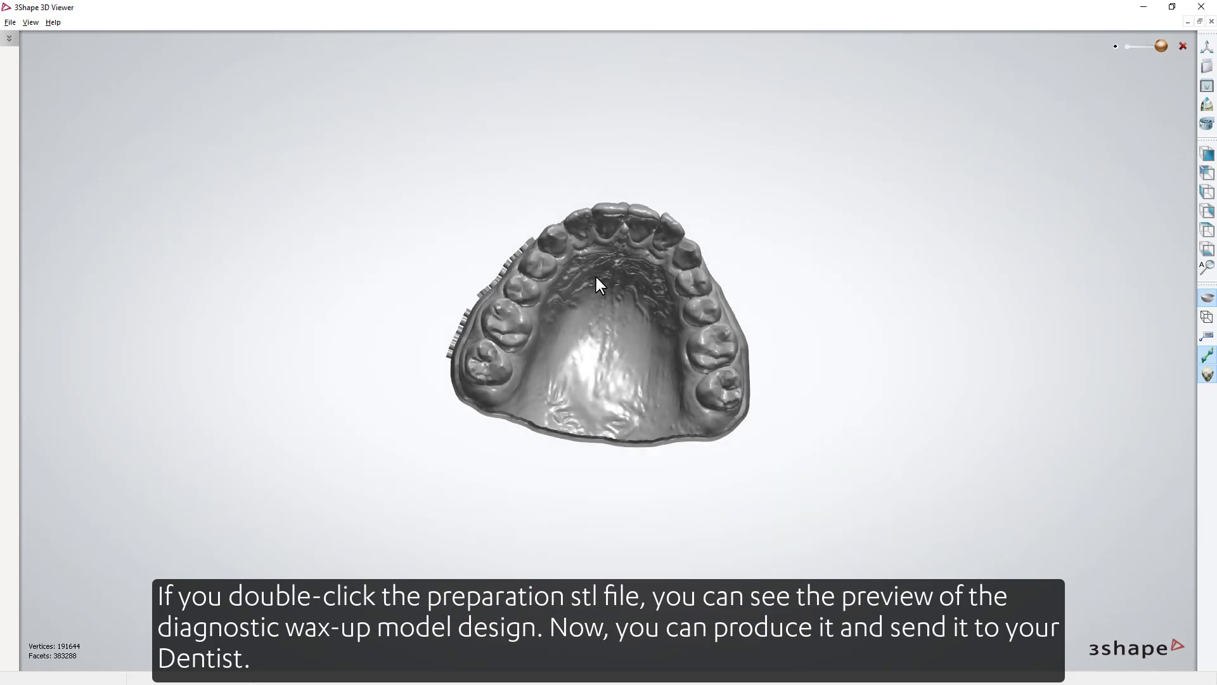
right_click_drag(596, 277, 599, 424)
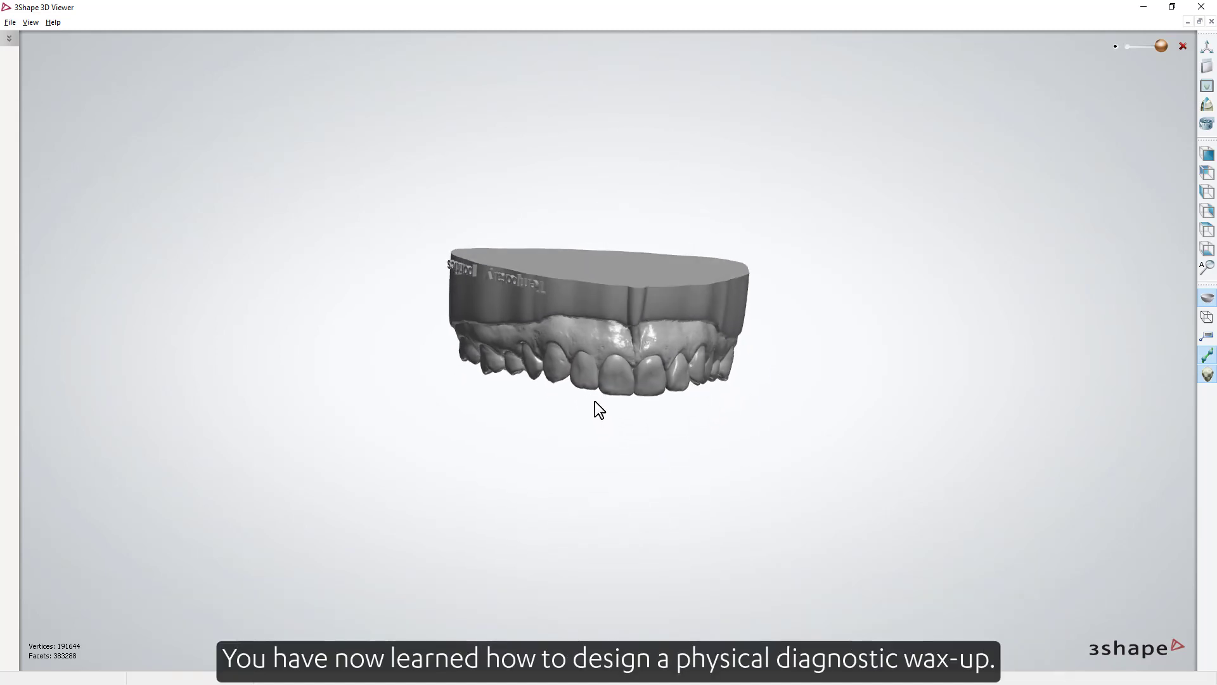
mouse_move(595, 401)
right_mouse_down()
mouse_move(577, 368)
mouse_move(523, 375)
mouse_move(602, 378)
right_mouse_up()
scroll(602, 379, "up", 4)
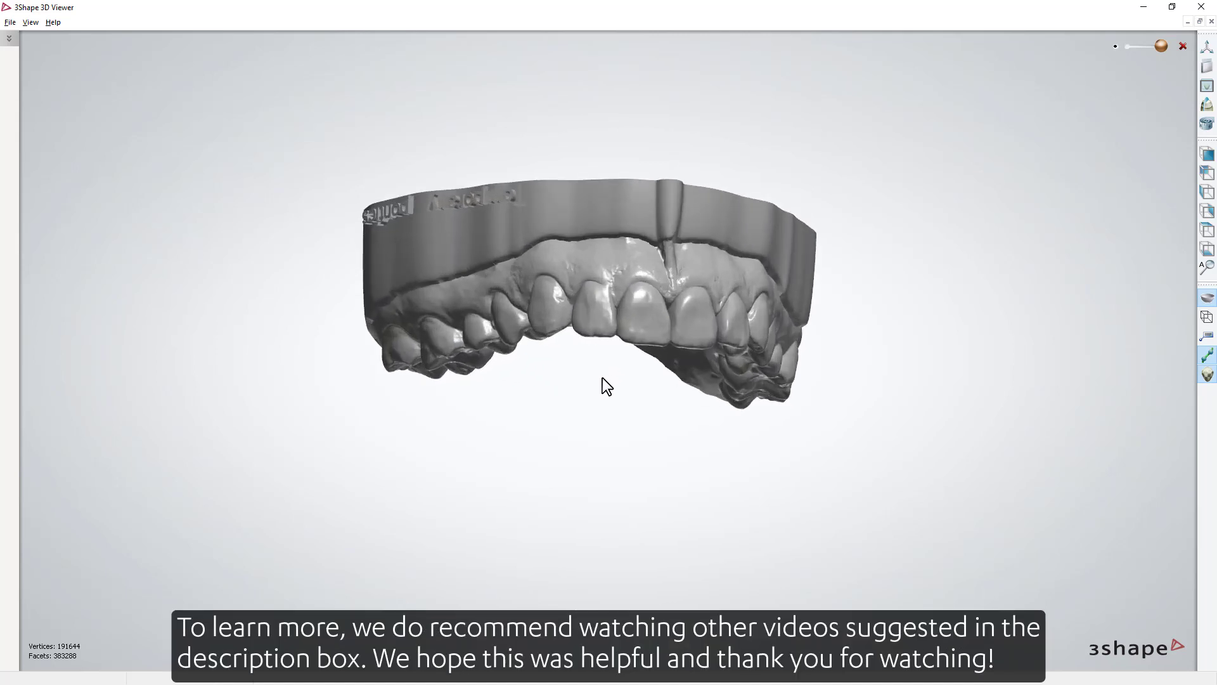